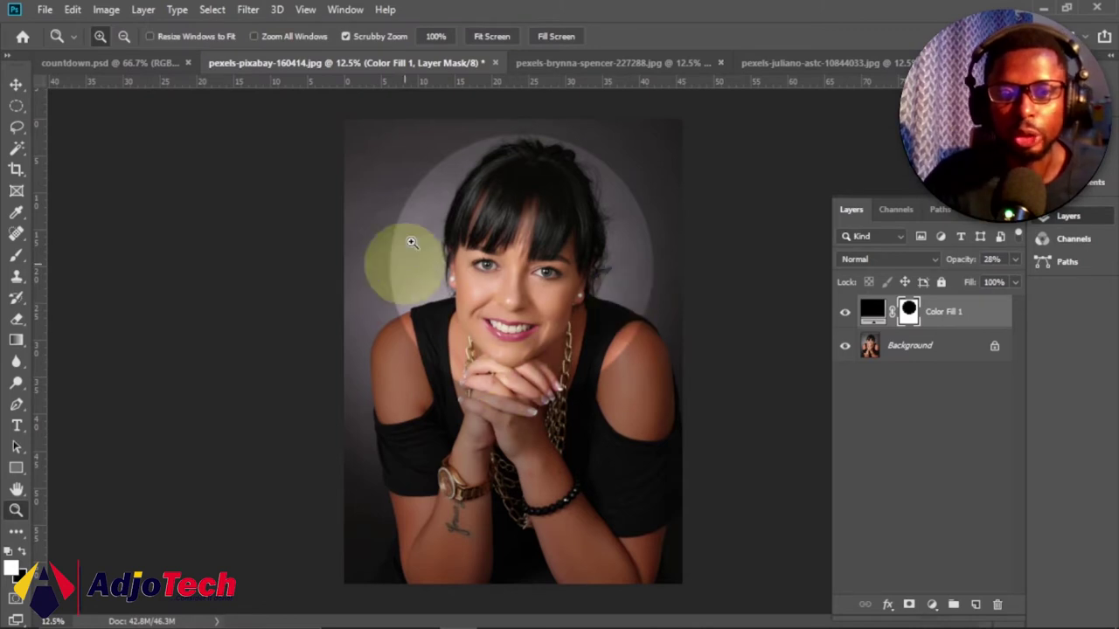
- Compare both portraits with and without their Color Fill 1 overlays, ending on pexels-pixabay-160414.jpg
left_click(843, 312)
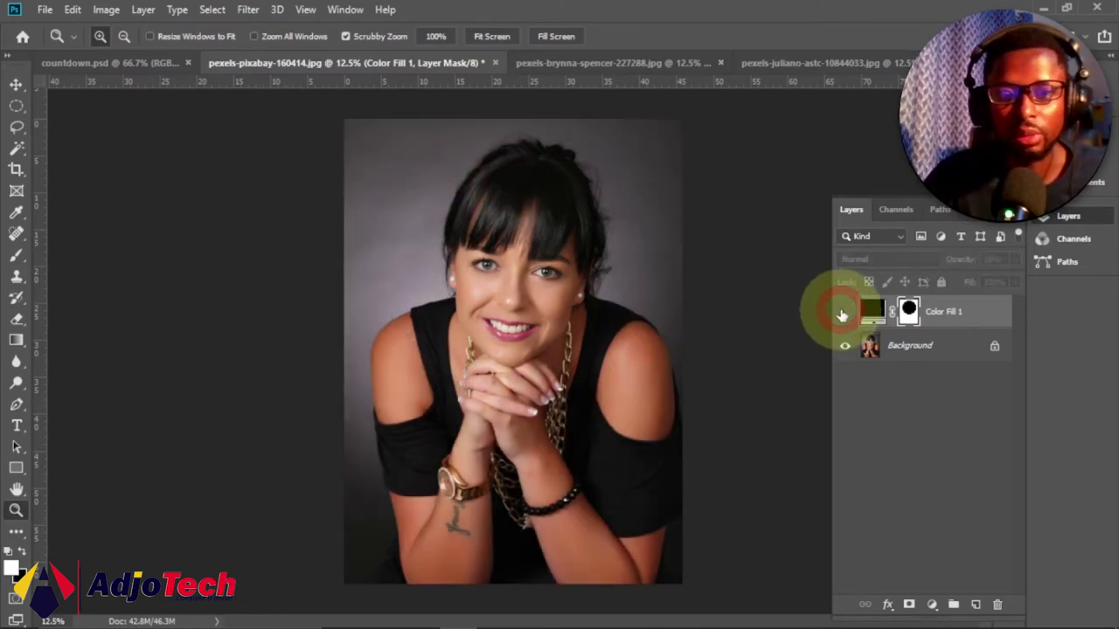
left_click(843, 313)
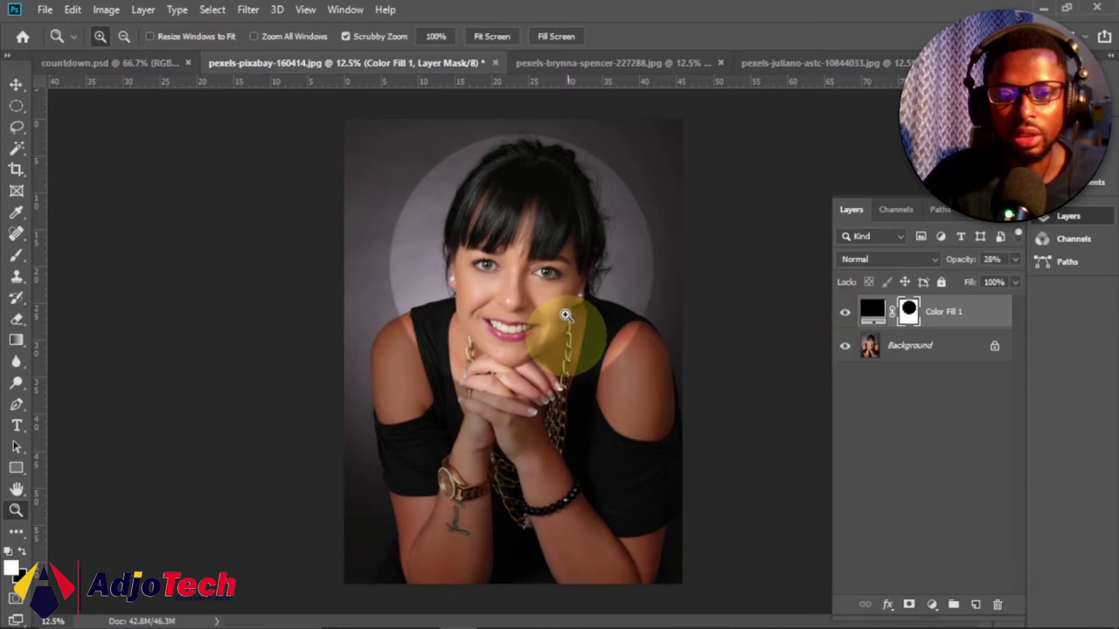
left_click(789, 61)
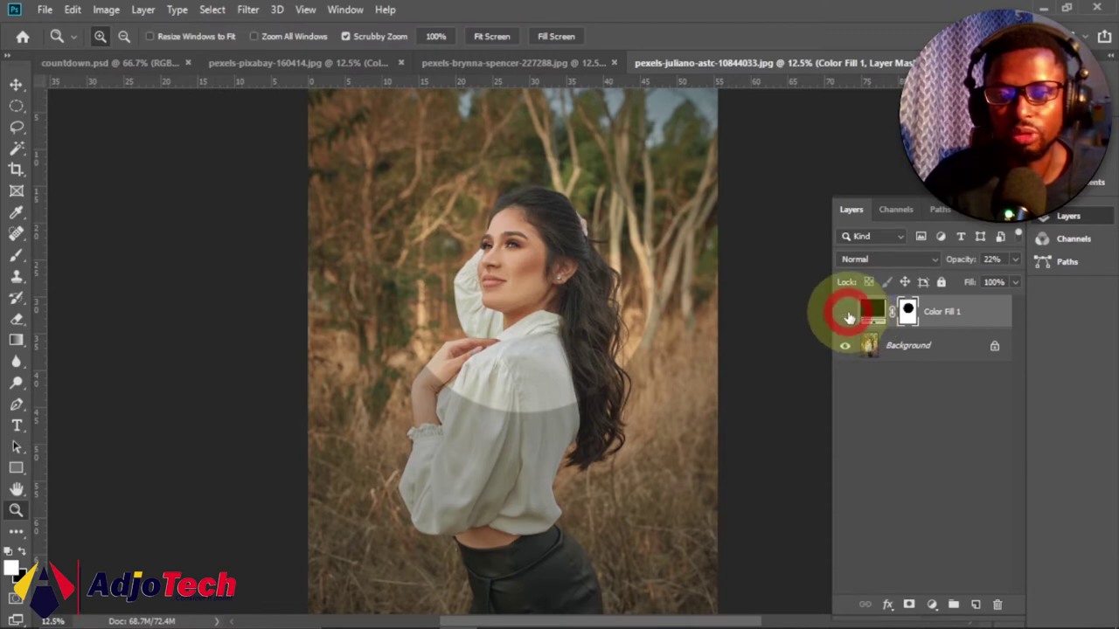
left_click(846, 314)
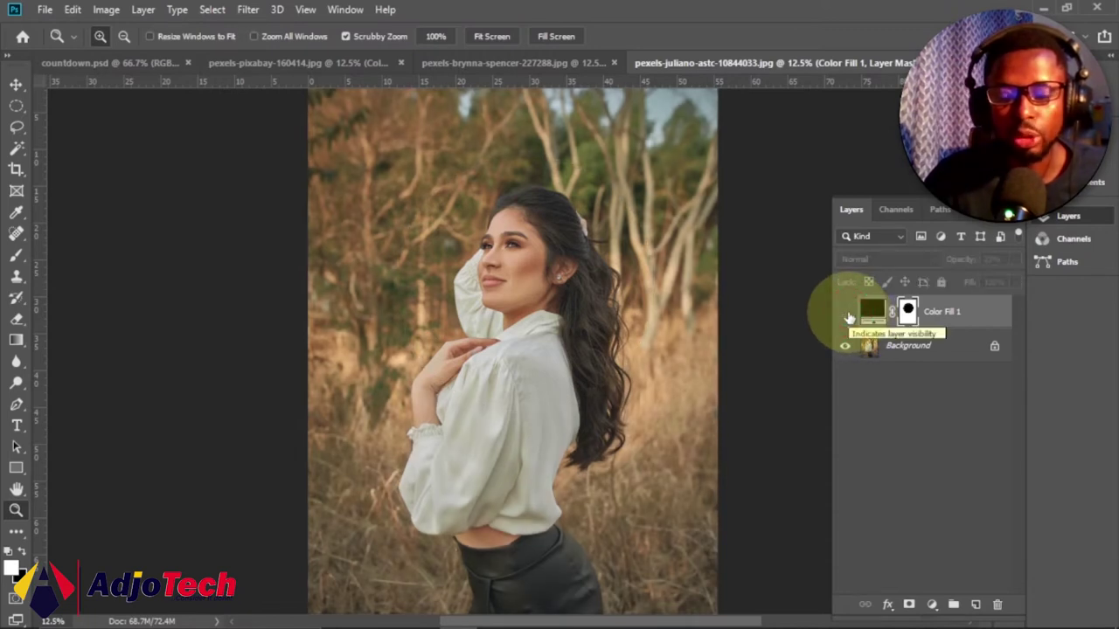
left_click(845, 313)
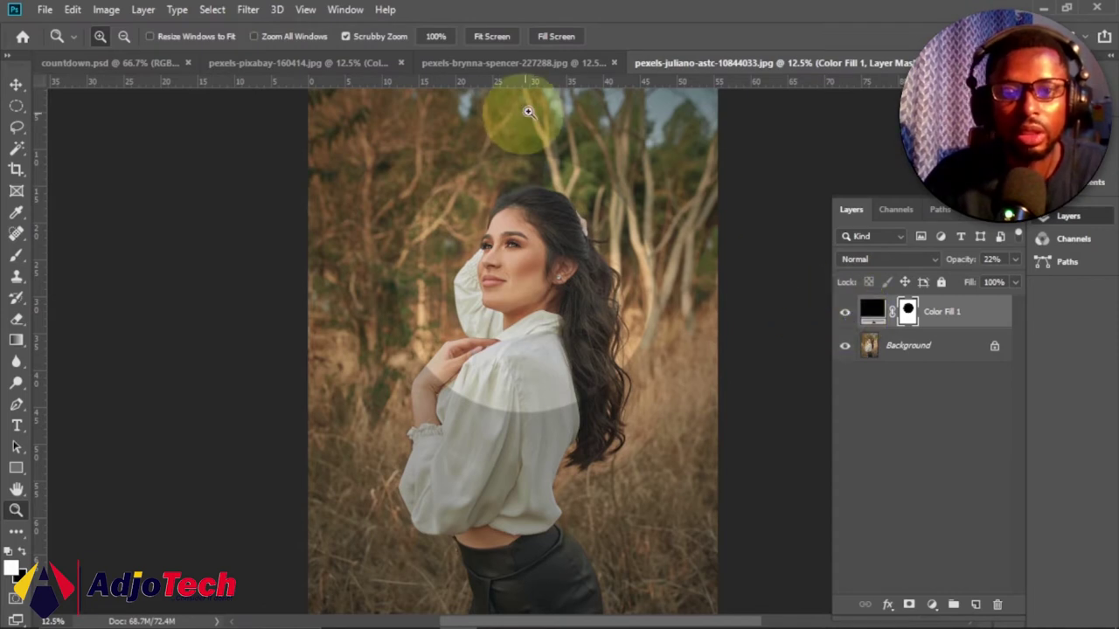
left_click(341, 62)
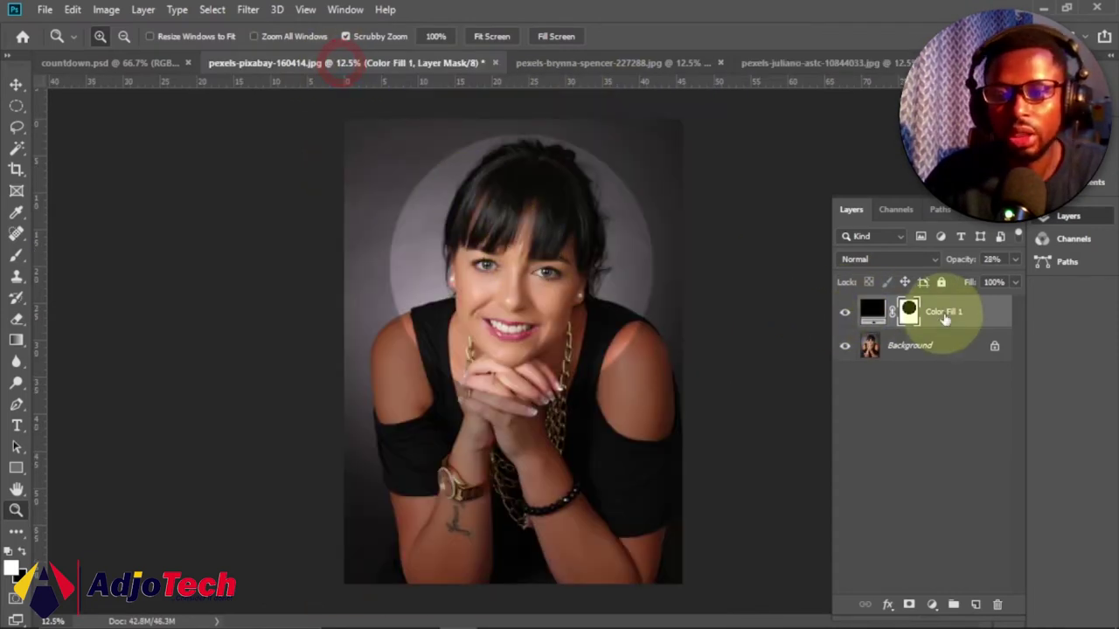
- Delete the Color Fill 1 layer and draw a perfect circle around the woman's head and shoulders
left_click_drag(988, 313, 1001, 602)
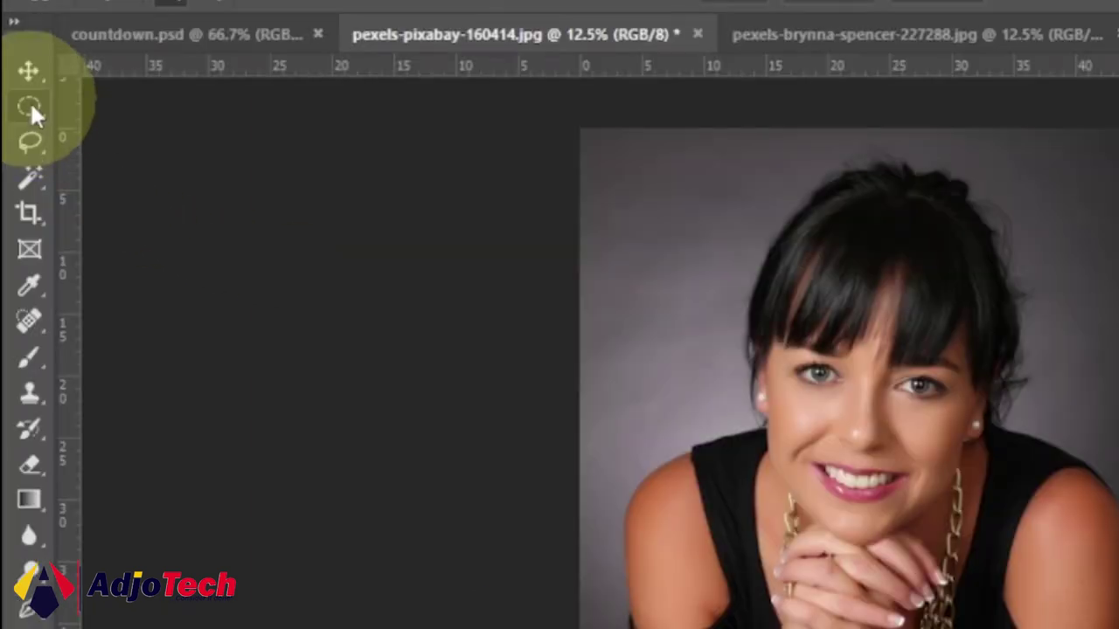
left_click(17, 106)
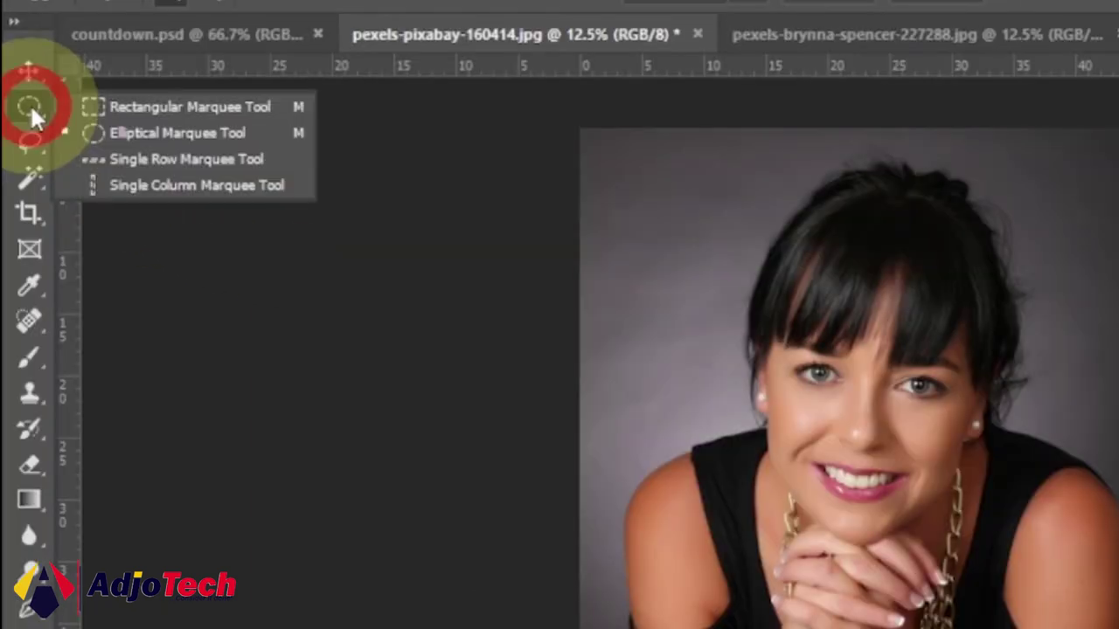
left_click(163, 136)
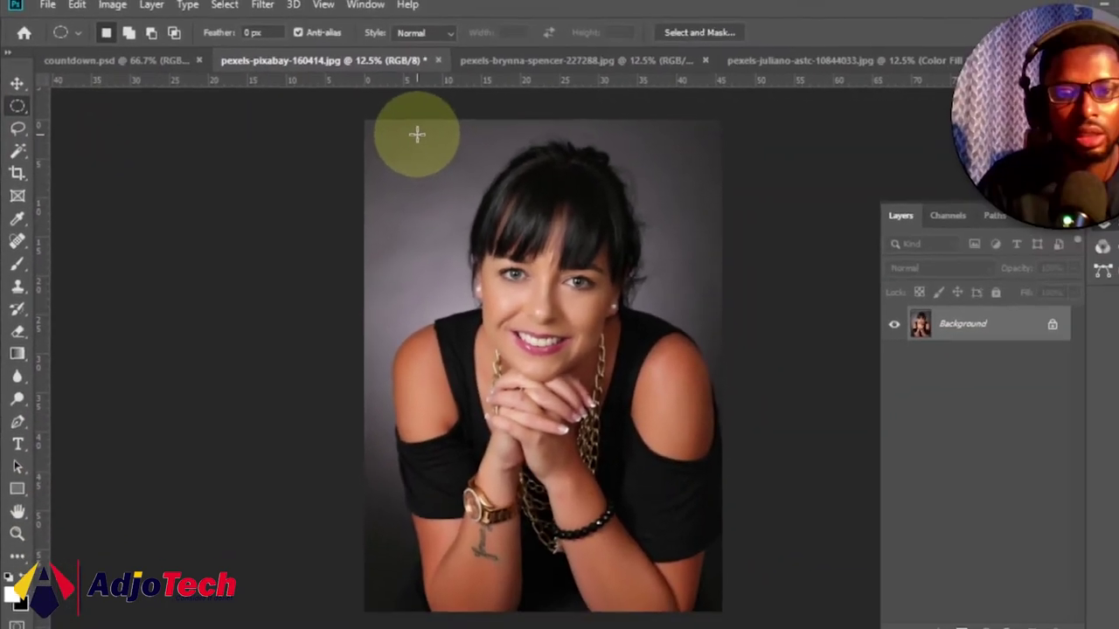
left_click_drag(546, 130, 824, 485)
left_click_drag(594, 387, 646, 440)
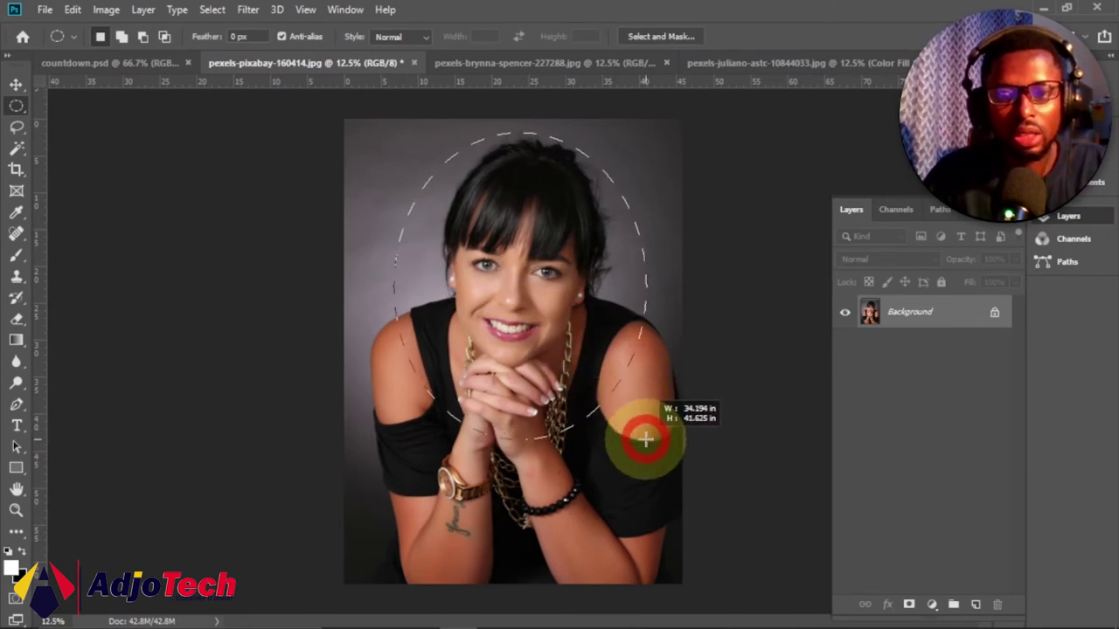
key("shift")
left_click_drag(646, 439, 650, 447)
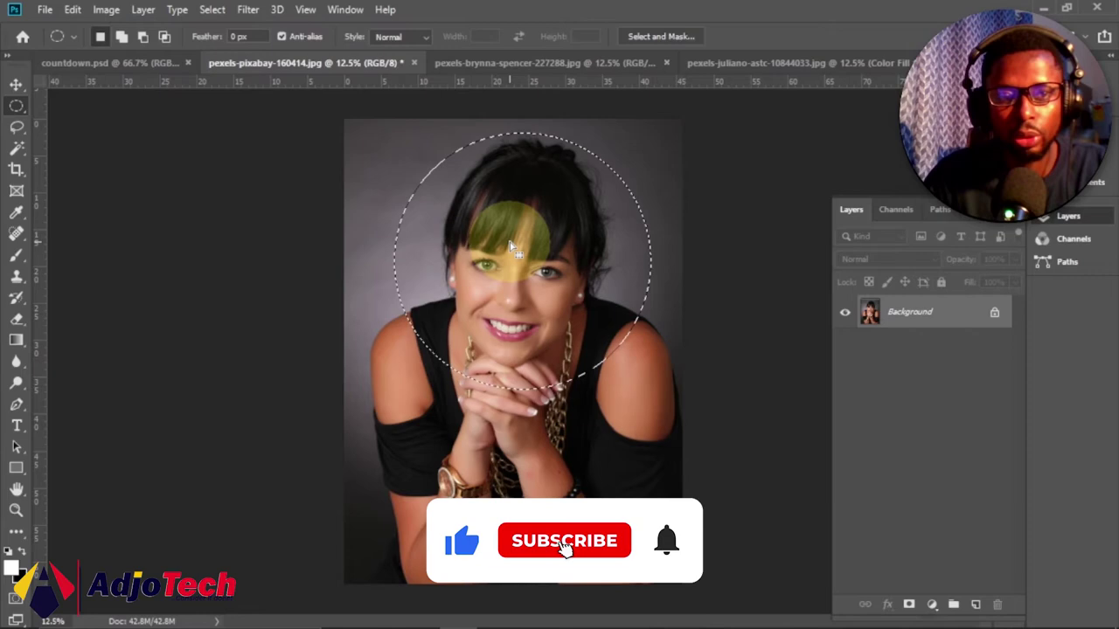
- Invert the selection so everything outside the circle is selected
left_click(213, 10)
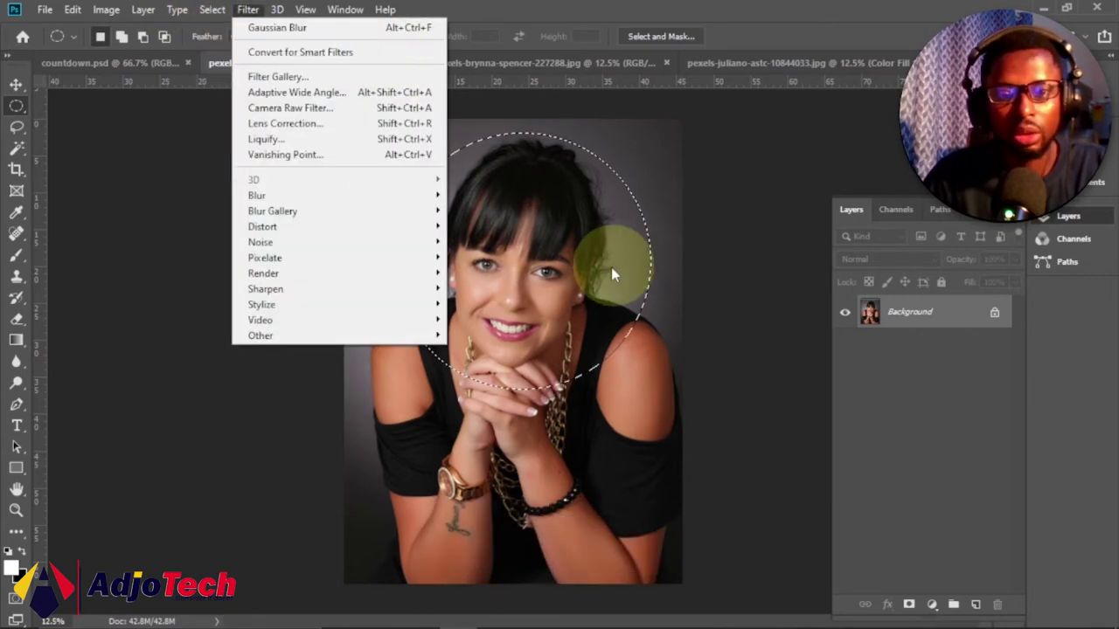
left_click(541, 249)
right_click(542, 249)
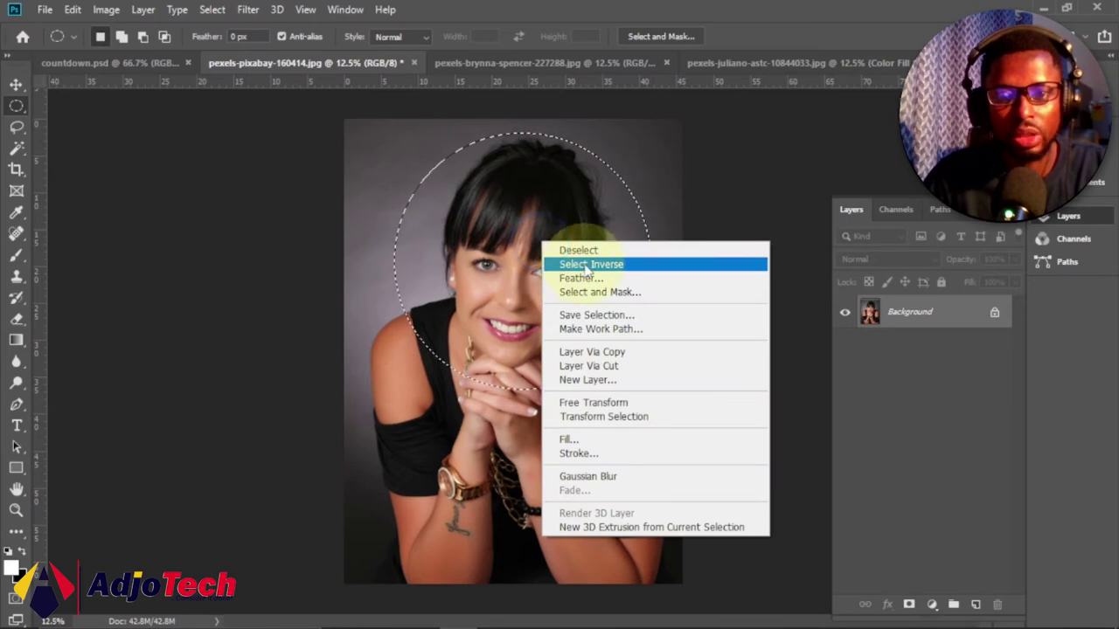
left_click(586, 265)
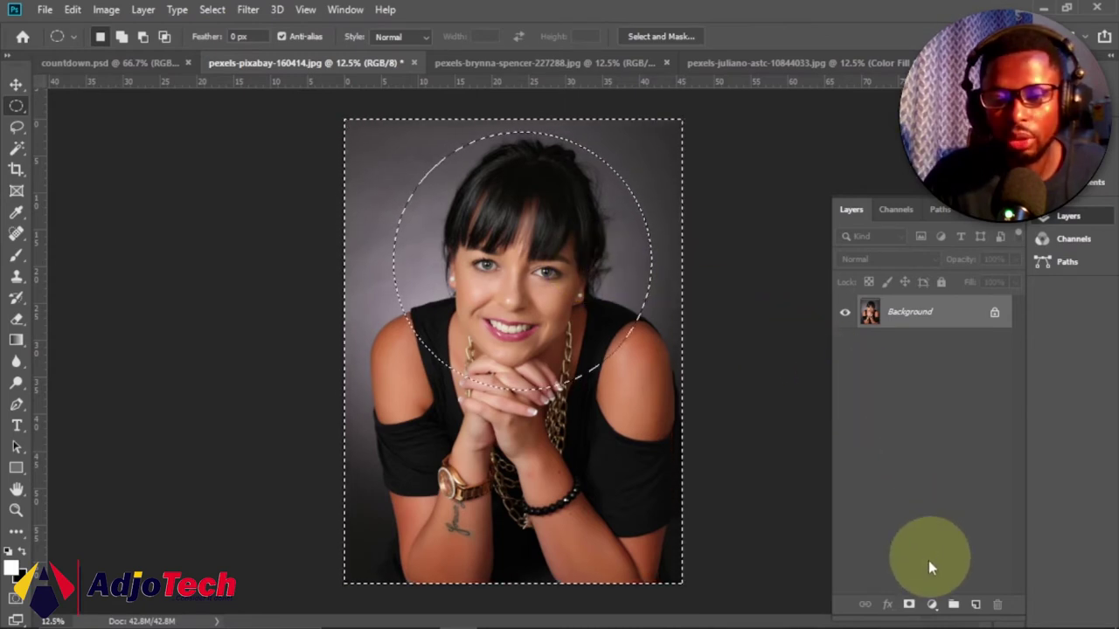
- Add a near-black (040000) Solid Color fill layer over the surround at 36% opacity
left_click(932, 605)
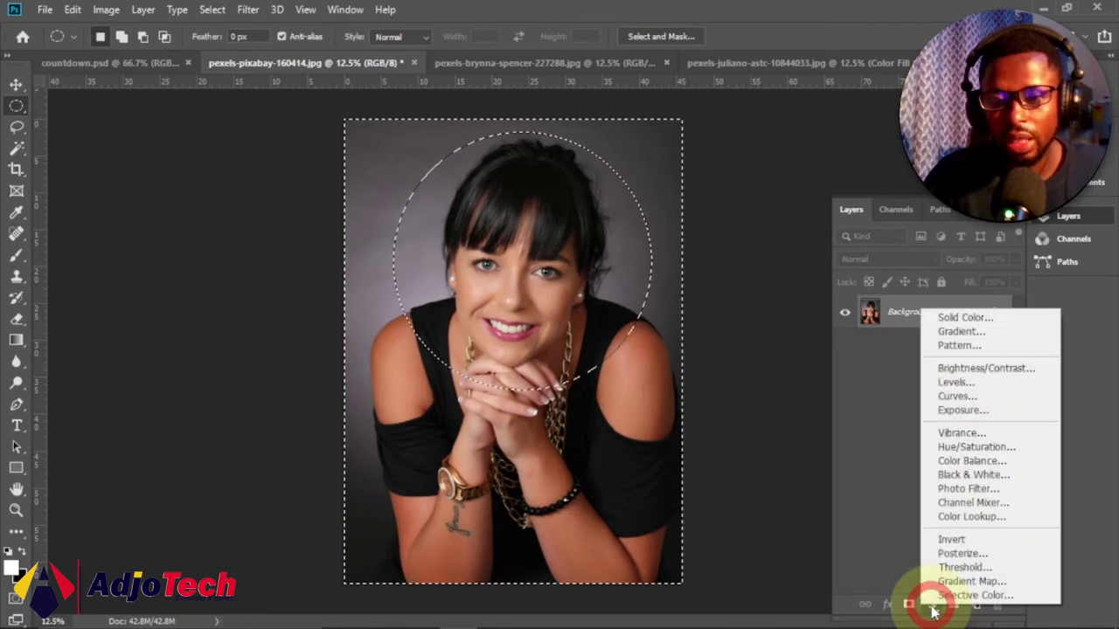
left_click(954, 320)
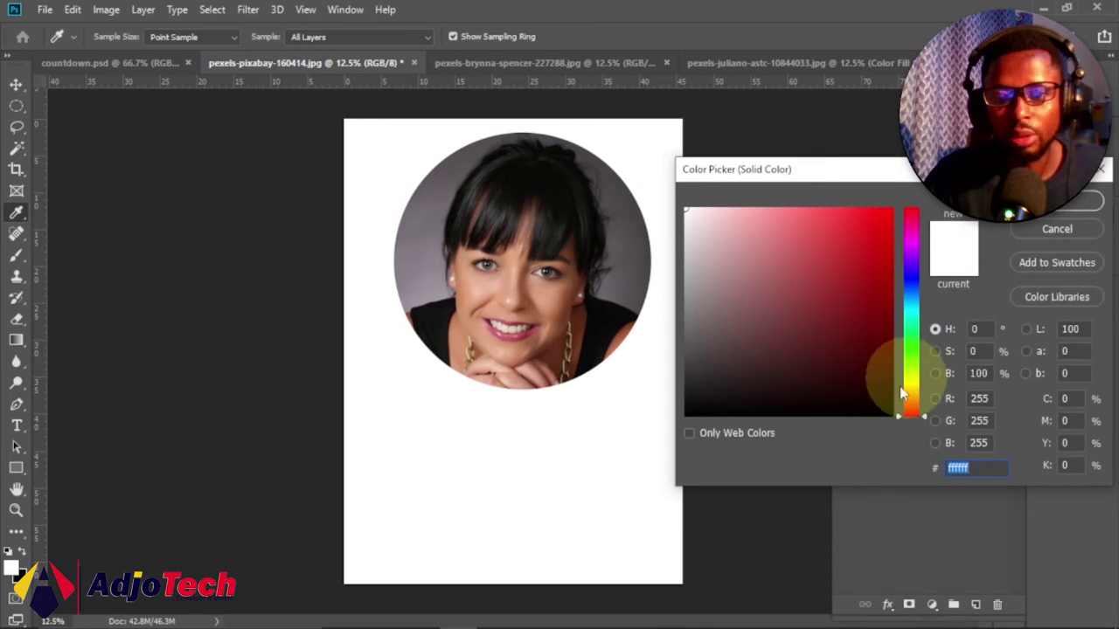
left_click(893, 413)
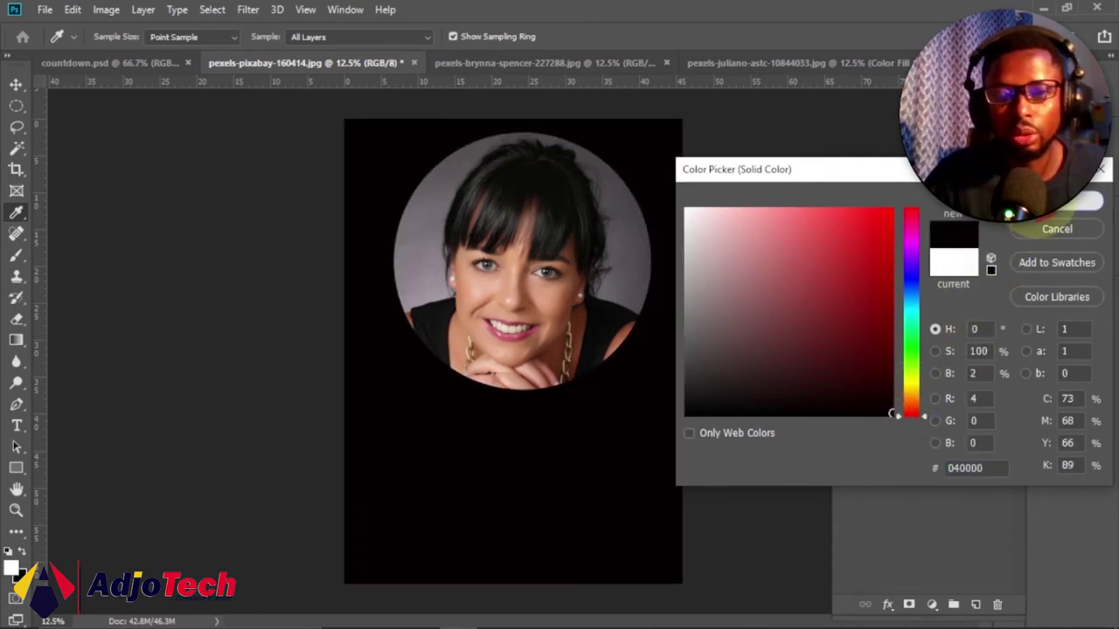
left_click(1057, 202)
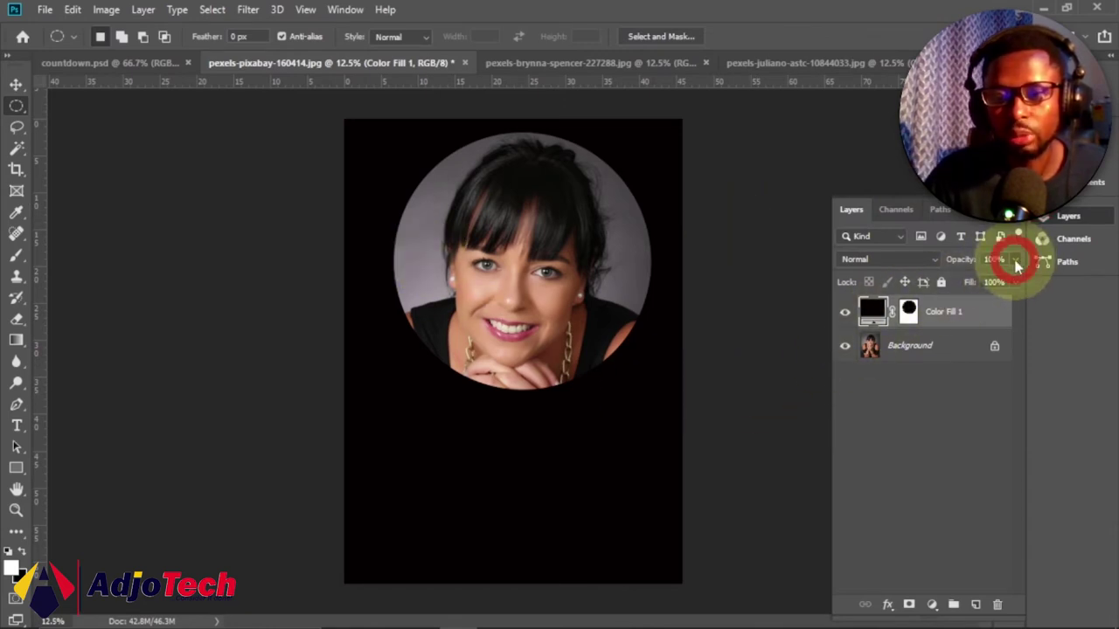
left_click_drag(1006, 280, 965, 280)
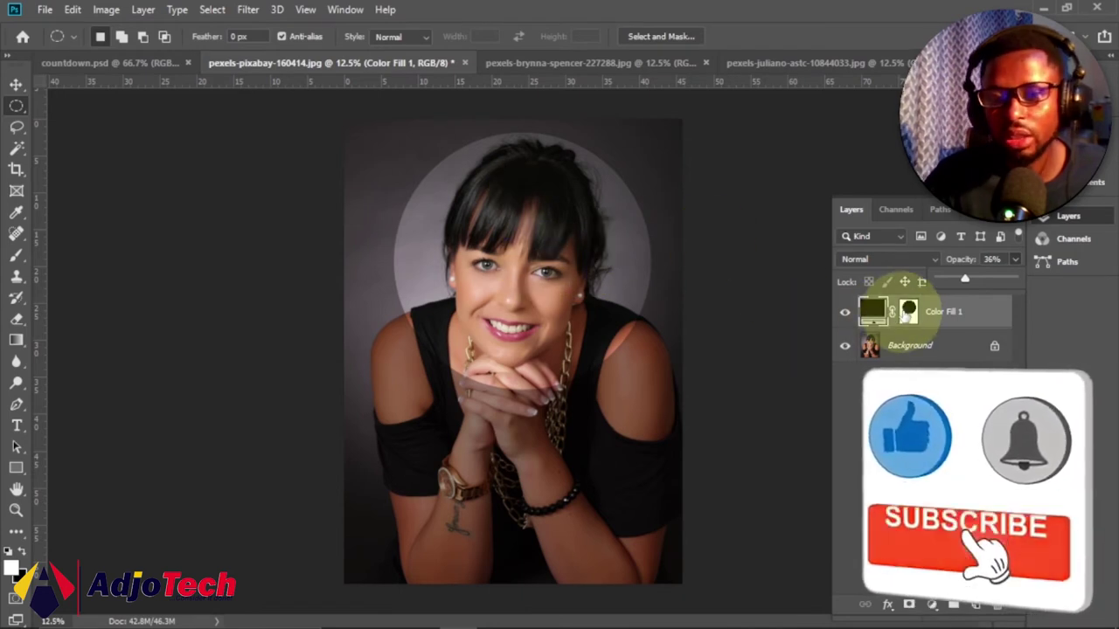
- Apply a 37.4-pixel Gaussian Blur to the Color Fill 1 mask to soften the spotlight edge
left_click(908, 311)
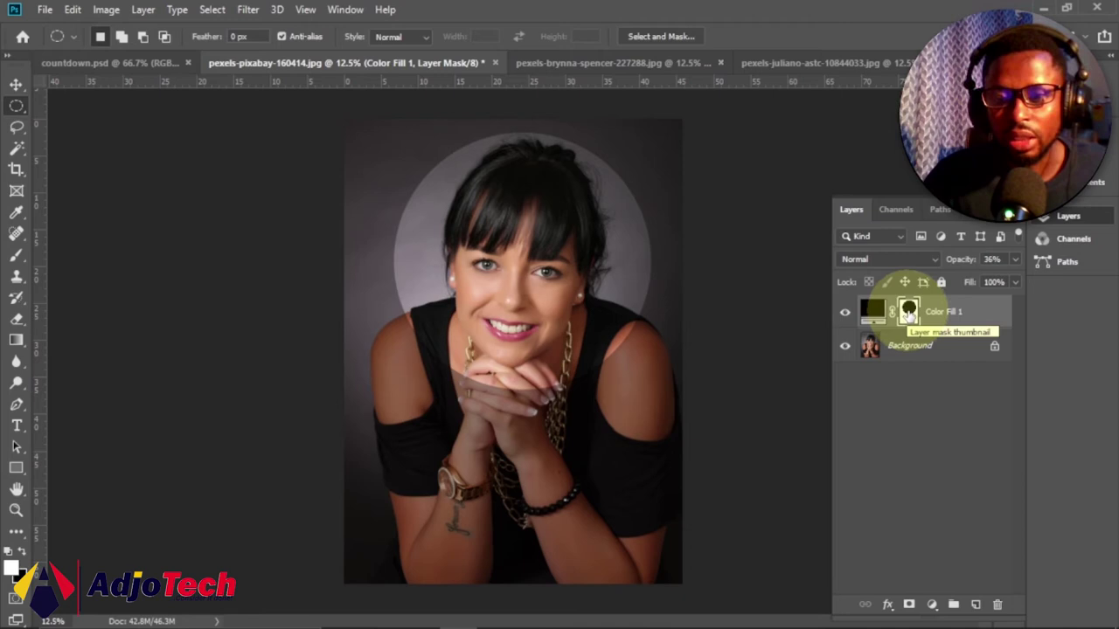
left_click(249, 10)
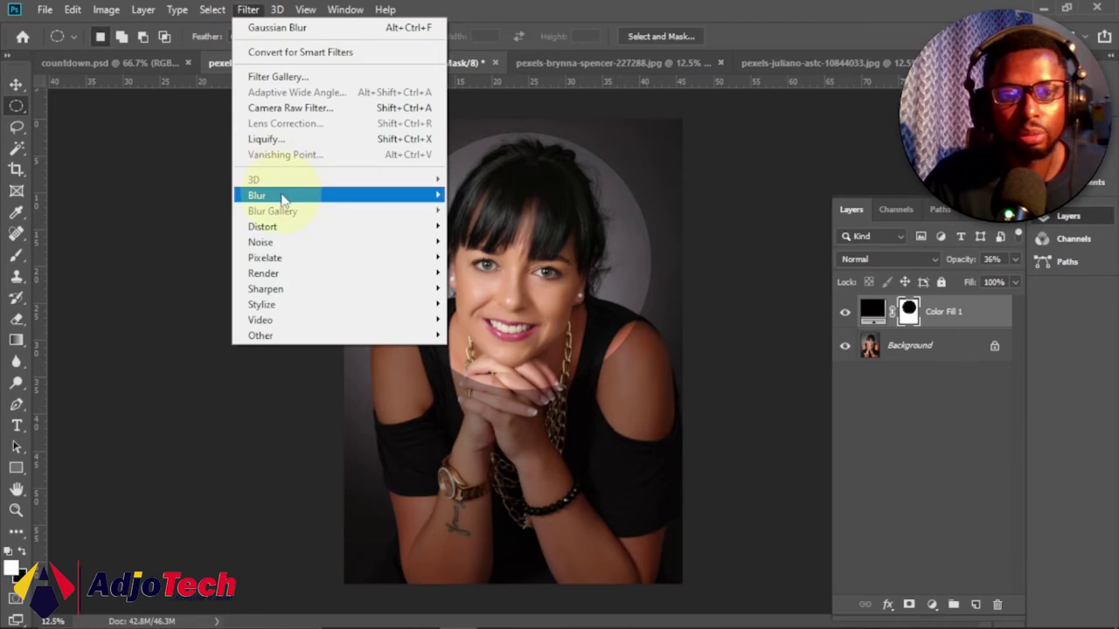
mouse_move(283, 194)
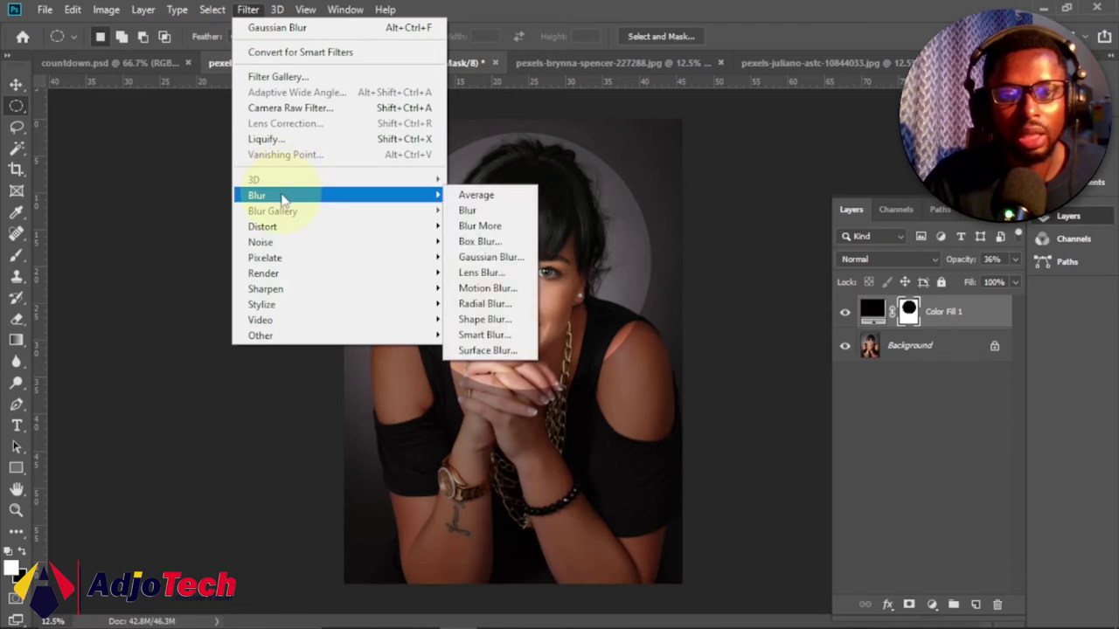
left_click(477, 258)
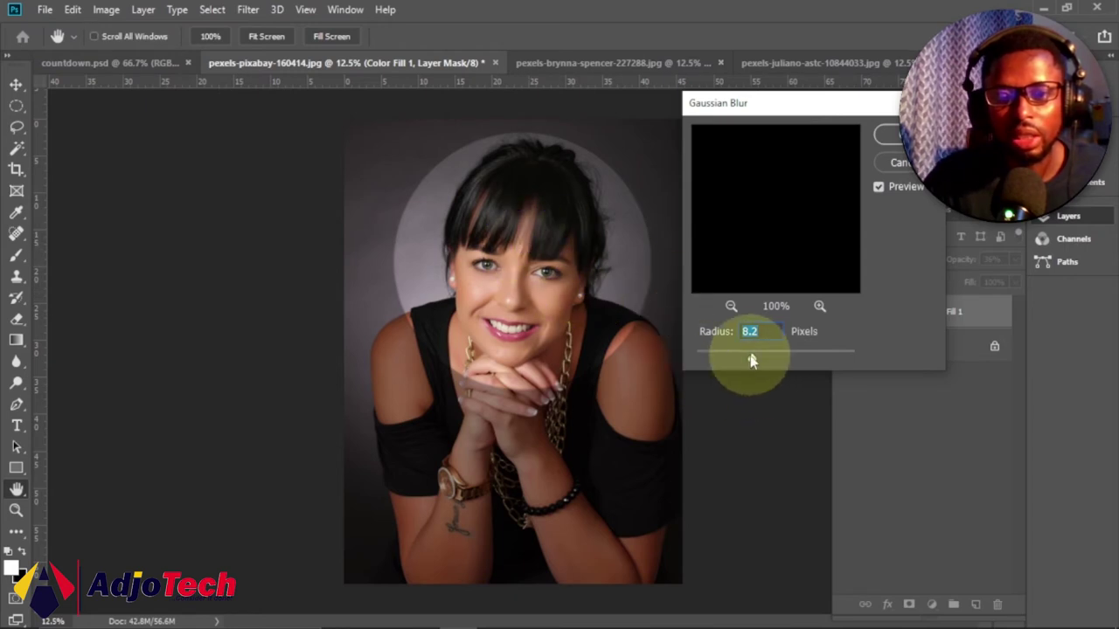
left_click_drag(752, 362, 786, 362)
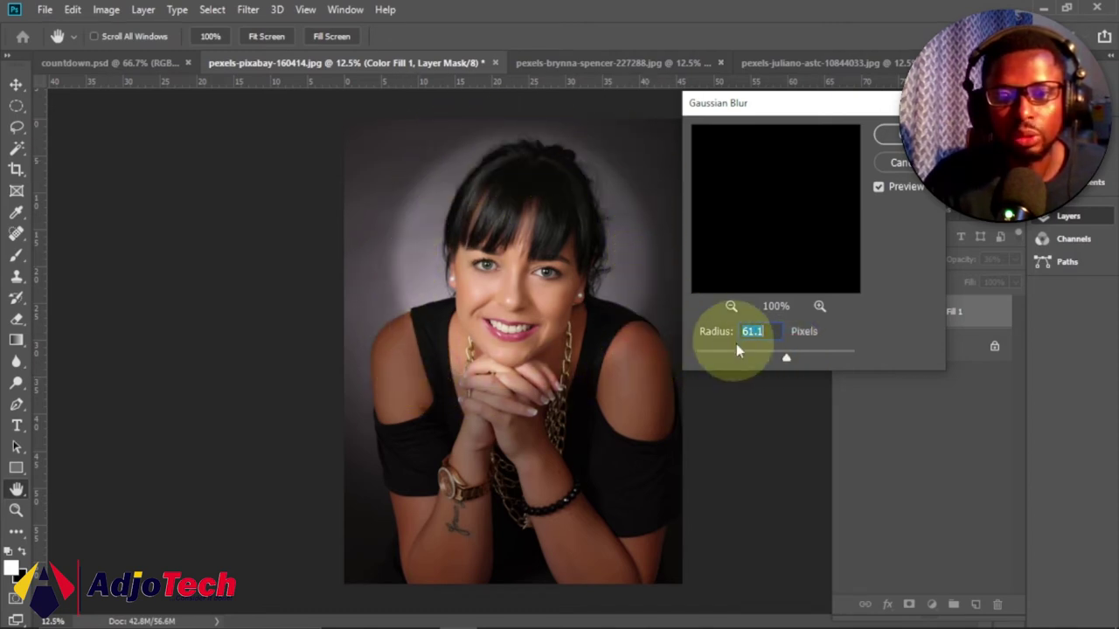
left_click_drag(786, 360, 741, 361)
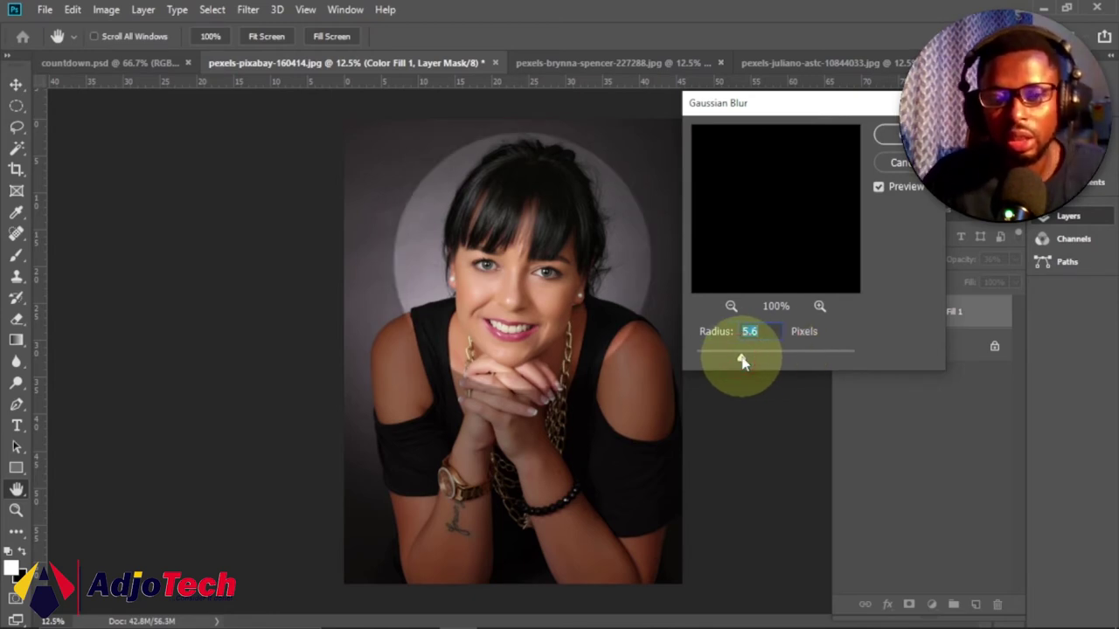
left_click_drag(741, 362, 776, 362)
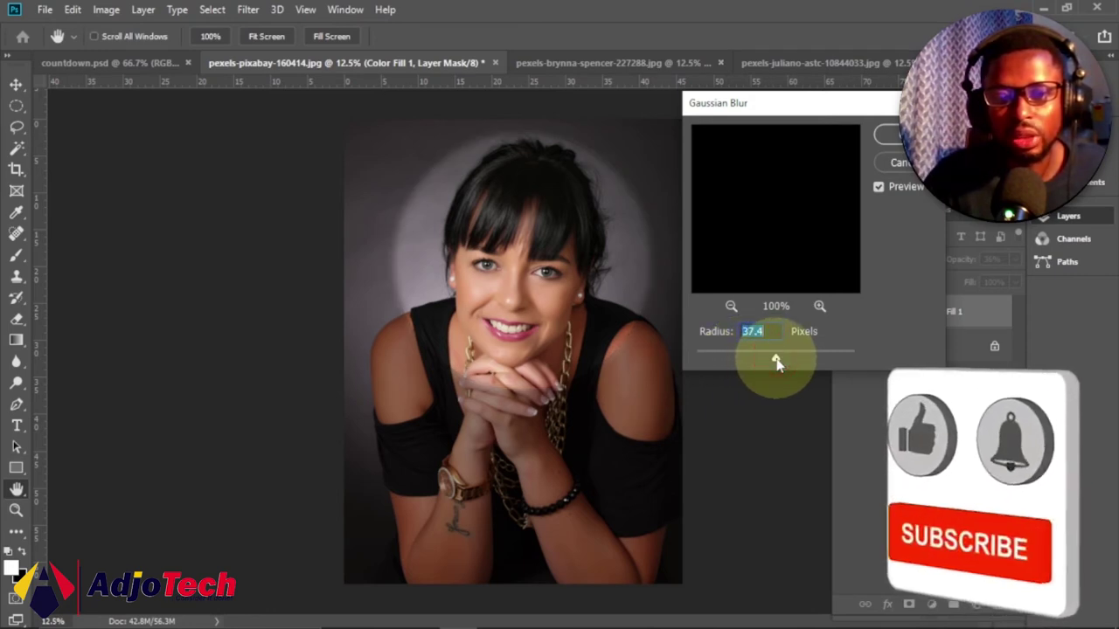
left_click(890, 134)
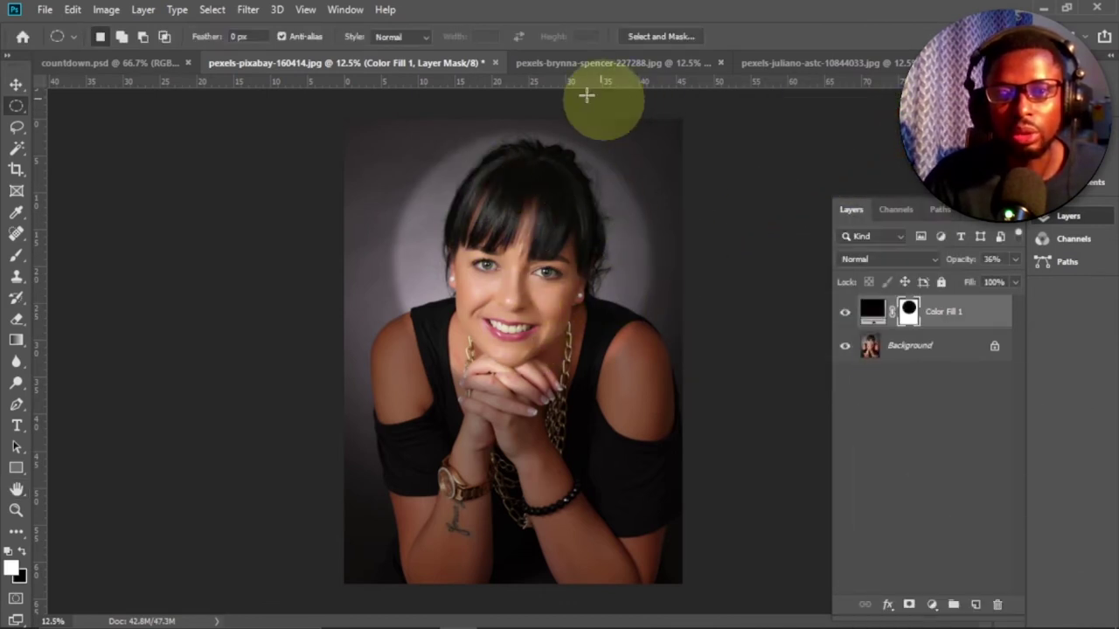
- Switch to pexels-brynna-spencer-227288.jpg and zoom in on the woman
left_click(602, 63)
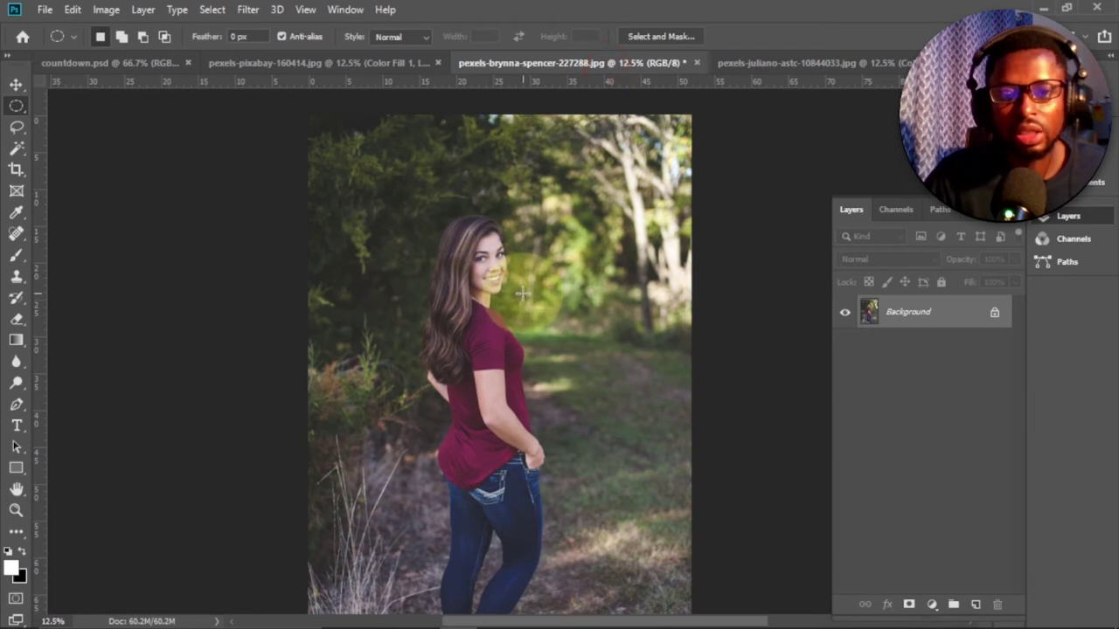
left_click(16, 511)
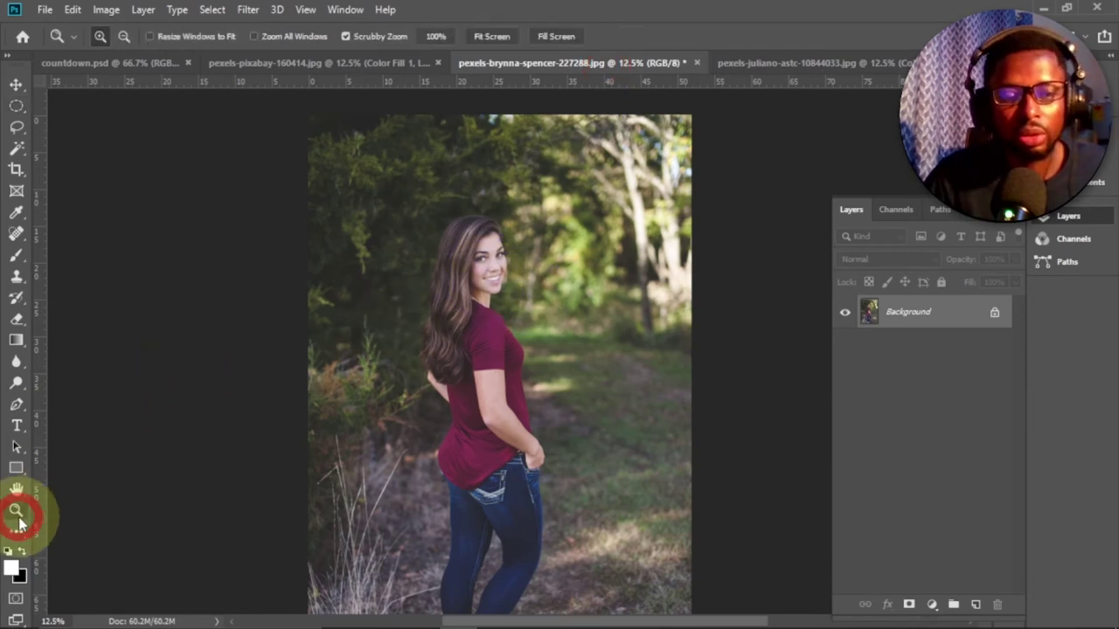
left_click(475, 325)
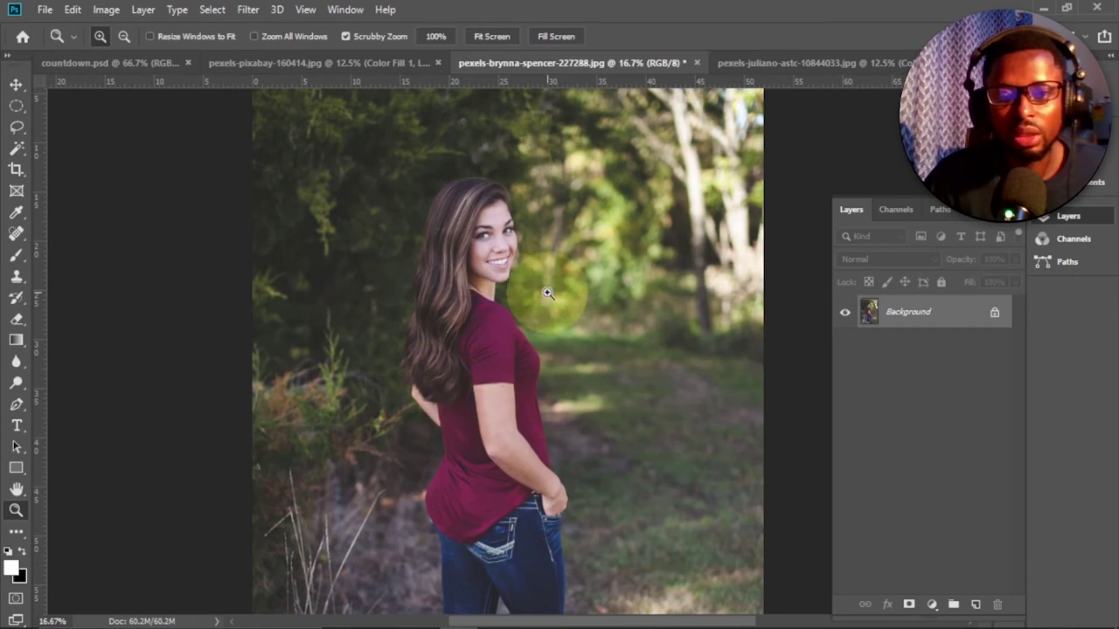
- Draw a perfect circular elliptical selection around her head and shoulders
left_click(17, 107)
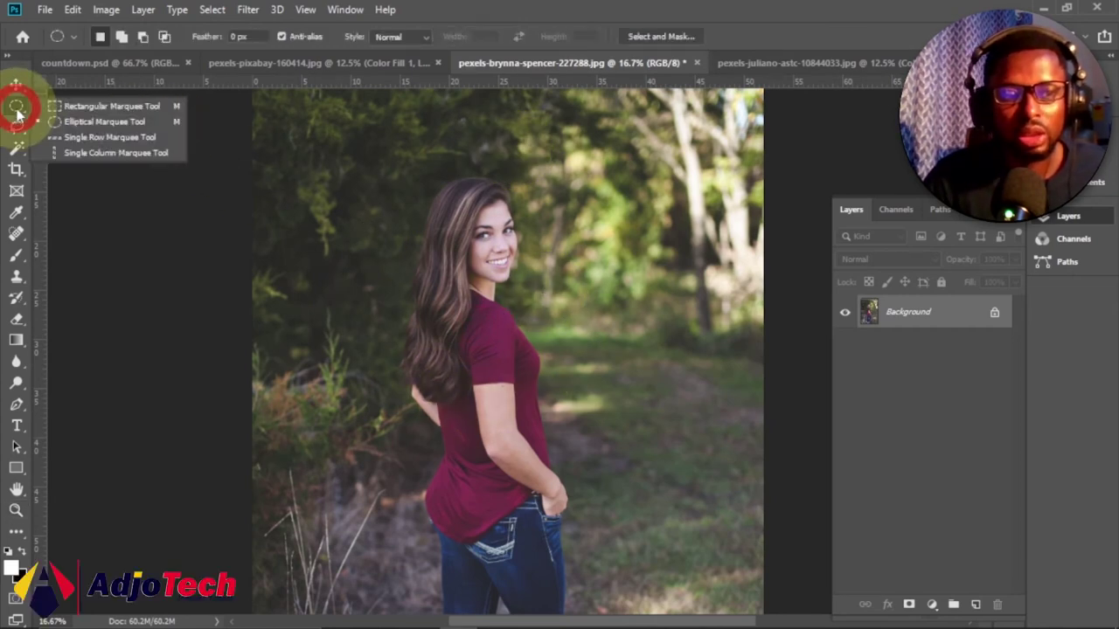
left_click(98, 120)
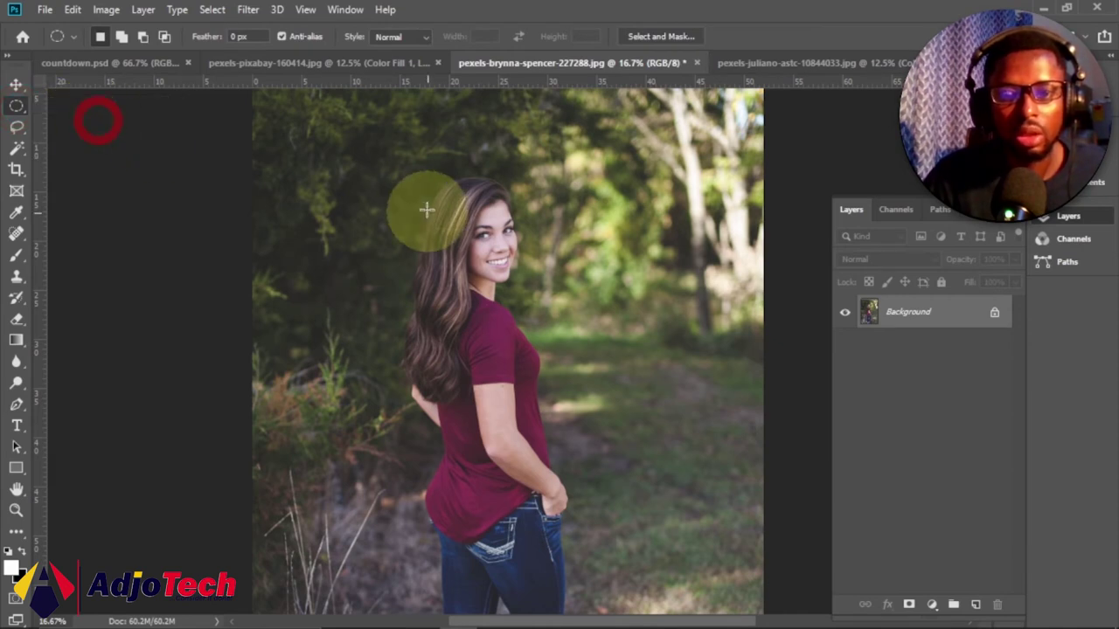
left_click_drag(338, 131, 613, 400)
key("shift")
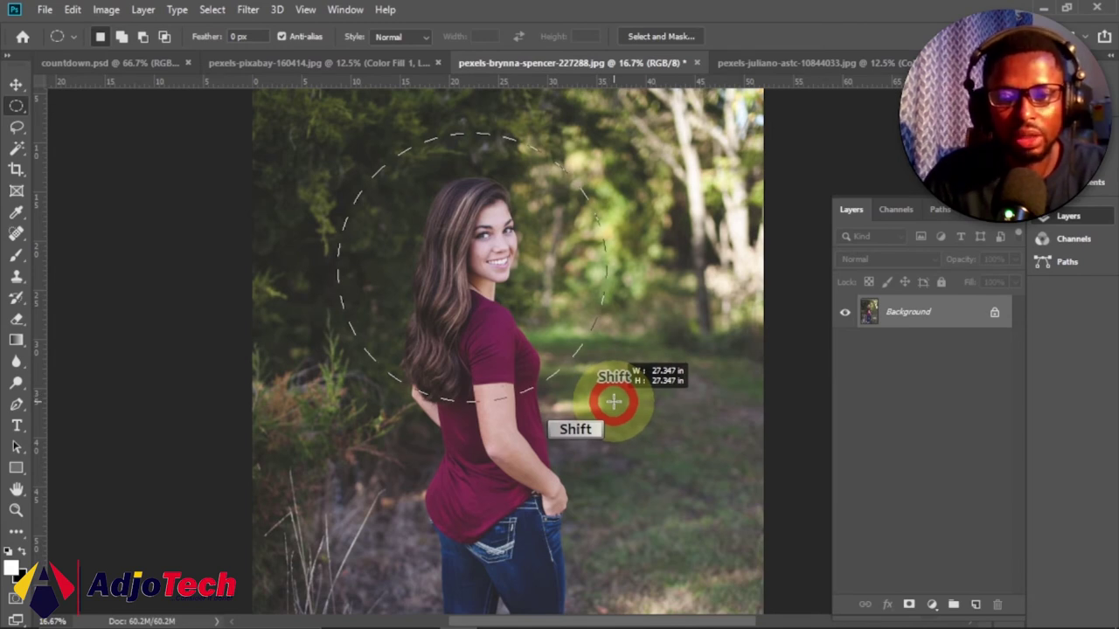
left_click_drag(612, 400, 612, 400)
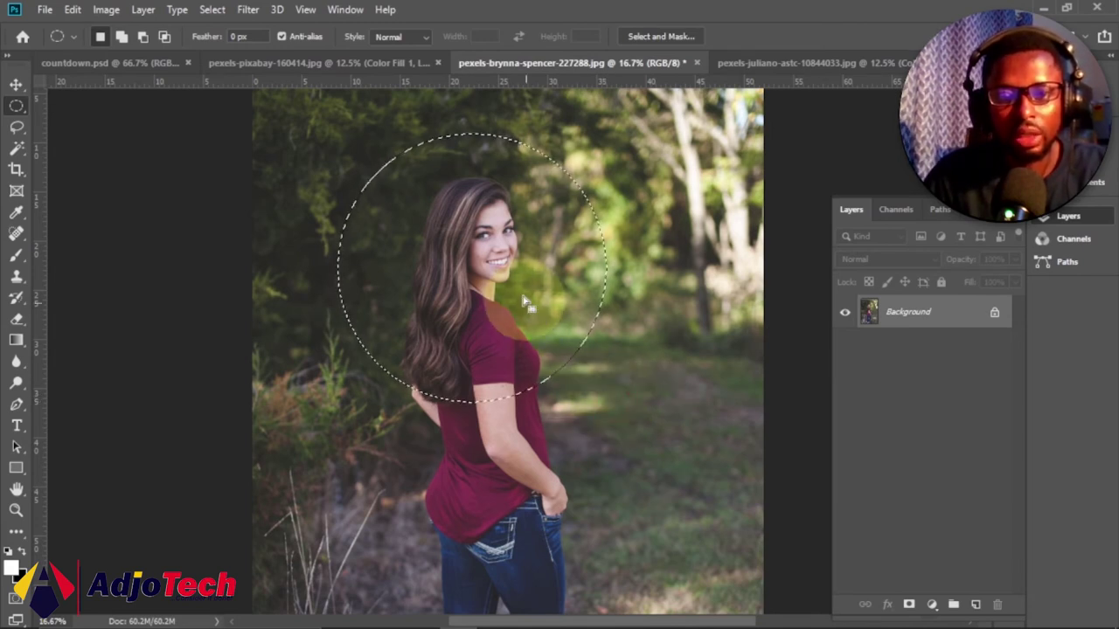
- Invert the selection to target everything outside the circle
right_click(492, 248)
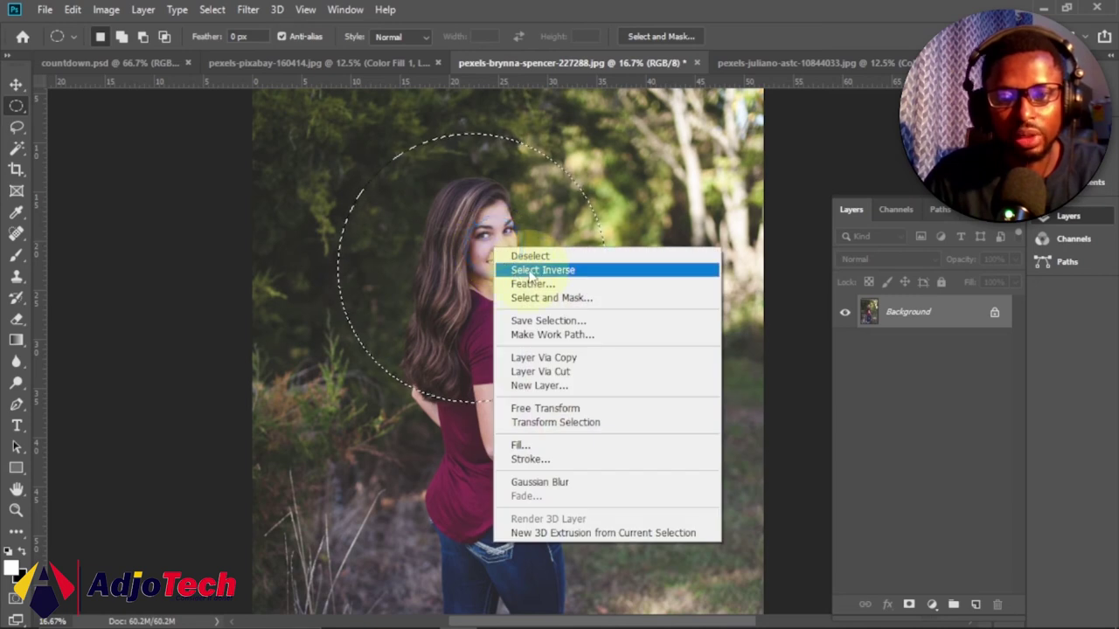
left_click(529, 270)
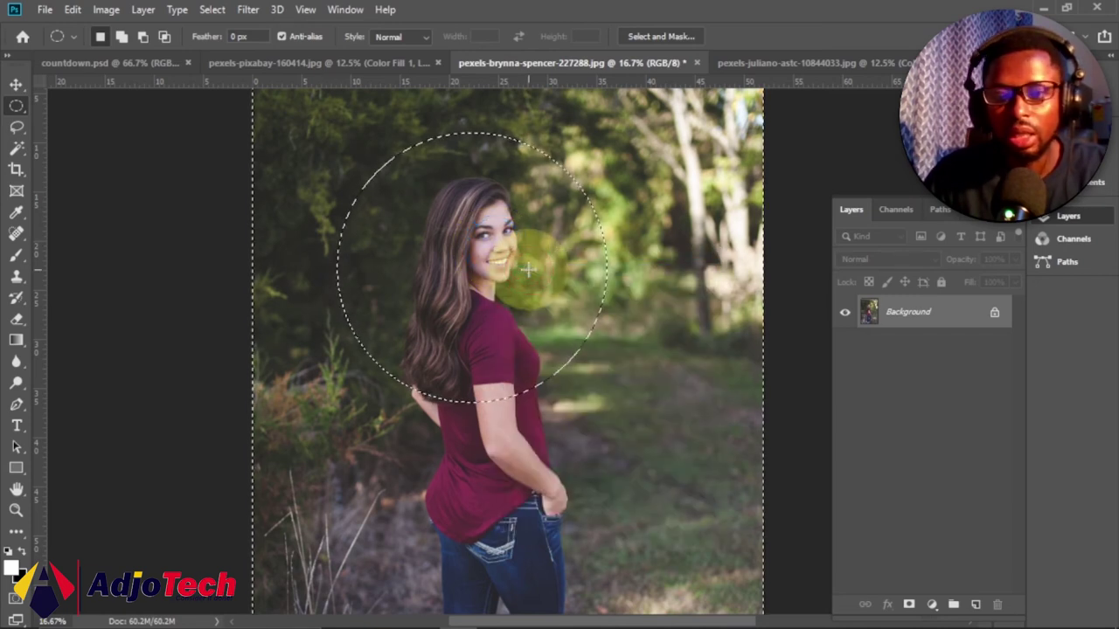
left_click(932, 604)
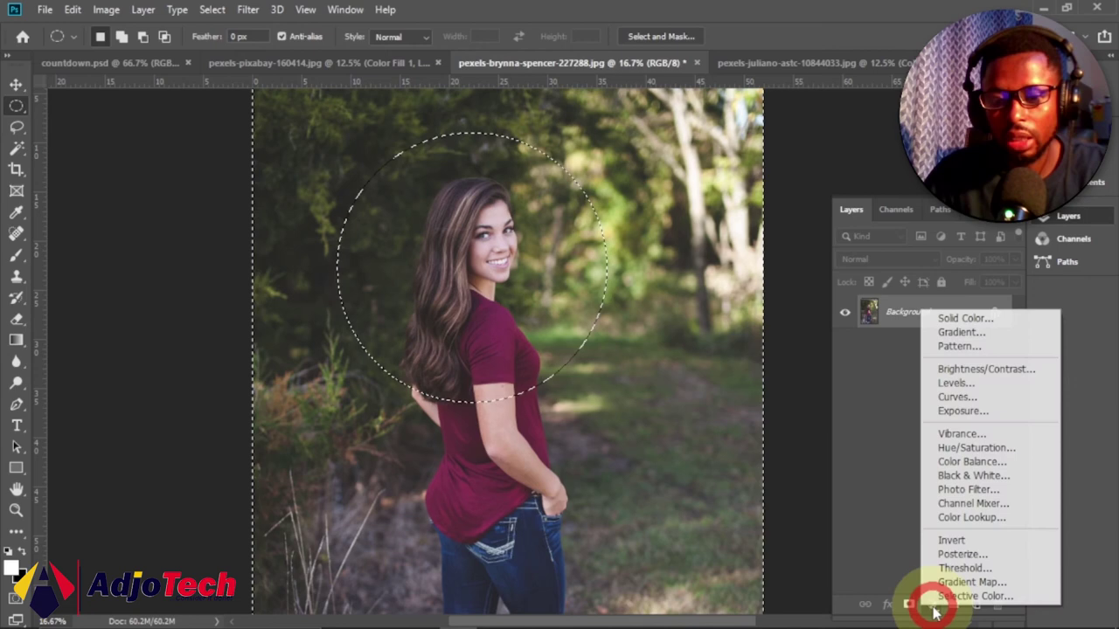
- Cover the surround with a black Solid Color fill layer at 40% opacity
left_click(961, 319)
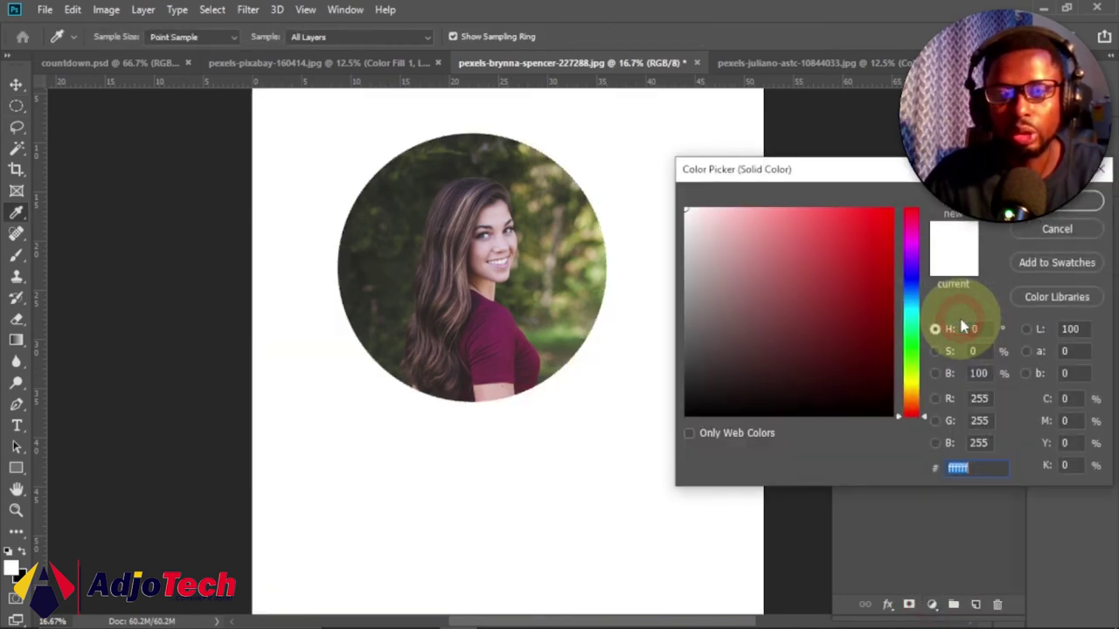
left_click(890, 416)
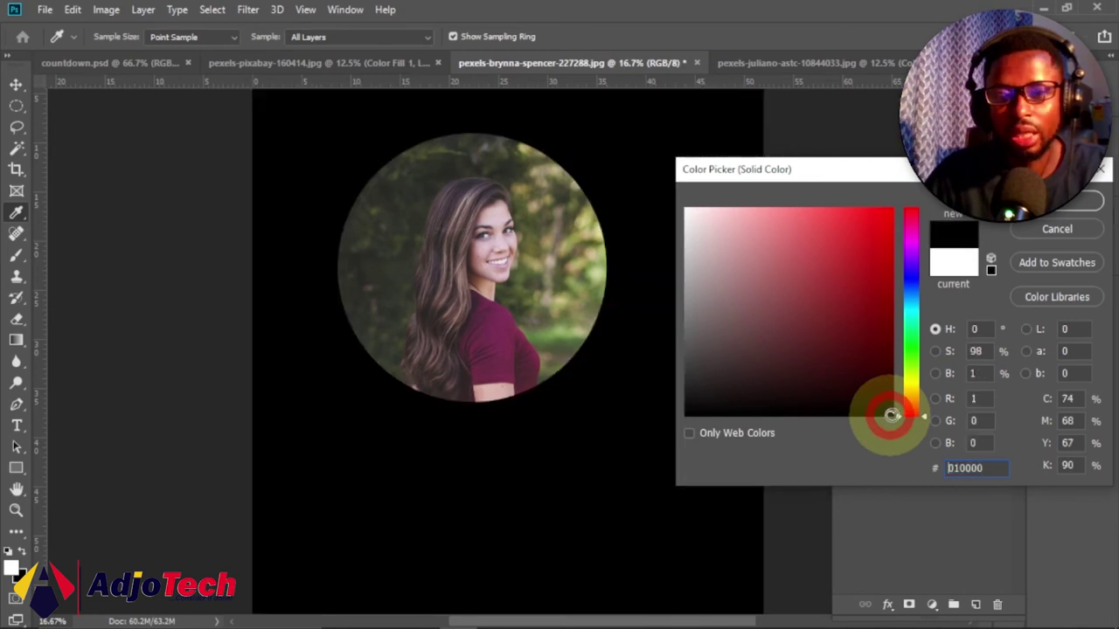
left_click(1057, 201)
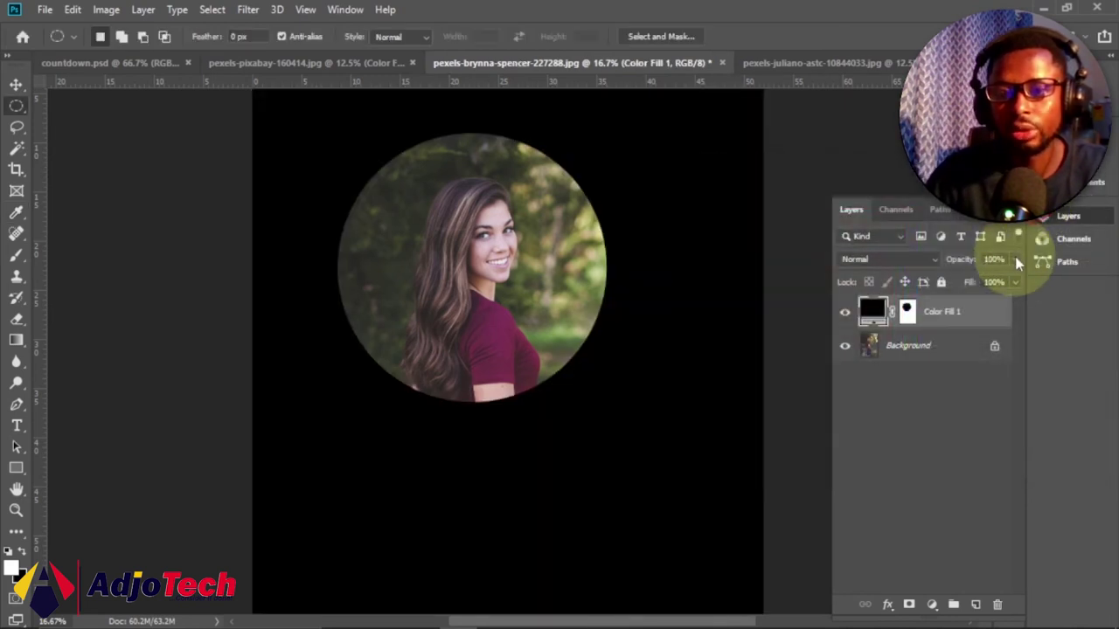
left_click_drag(1012, 278, 969, 279)
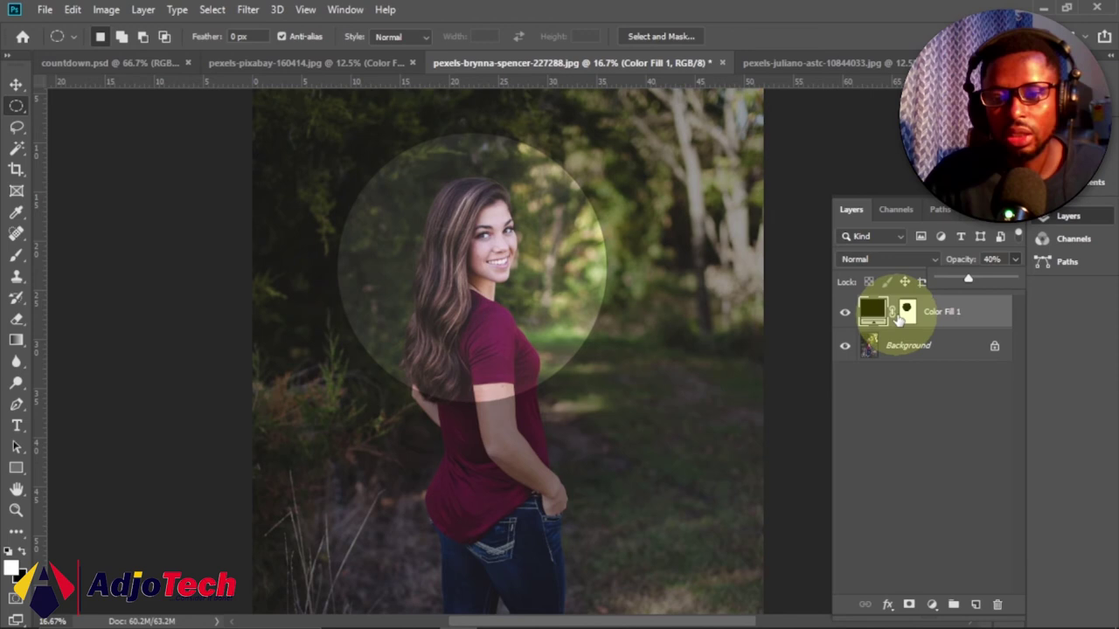
- Open Gaussian Blur on the Color Fill 1 mask and try radii of 107.1, then 4.2 pixels
left_click(908, 311)
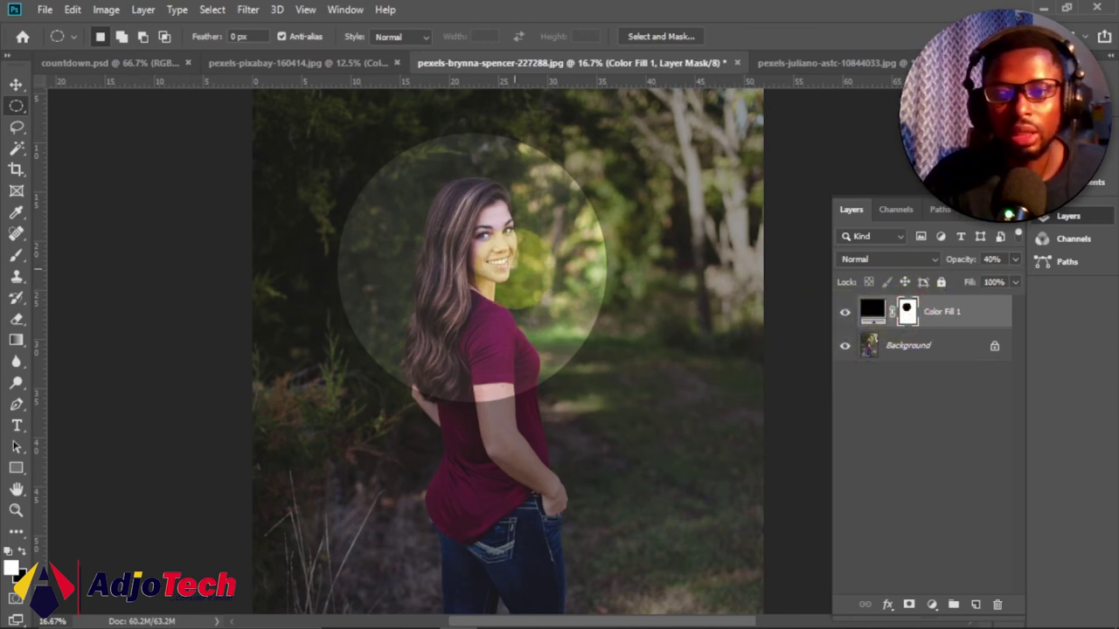
left_click(250, 13)
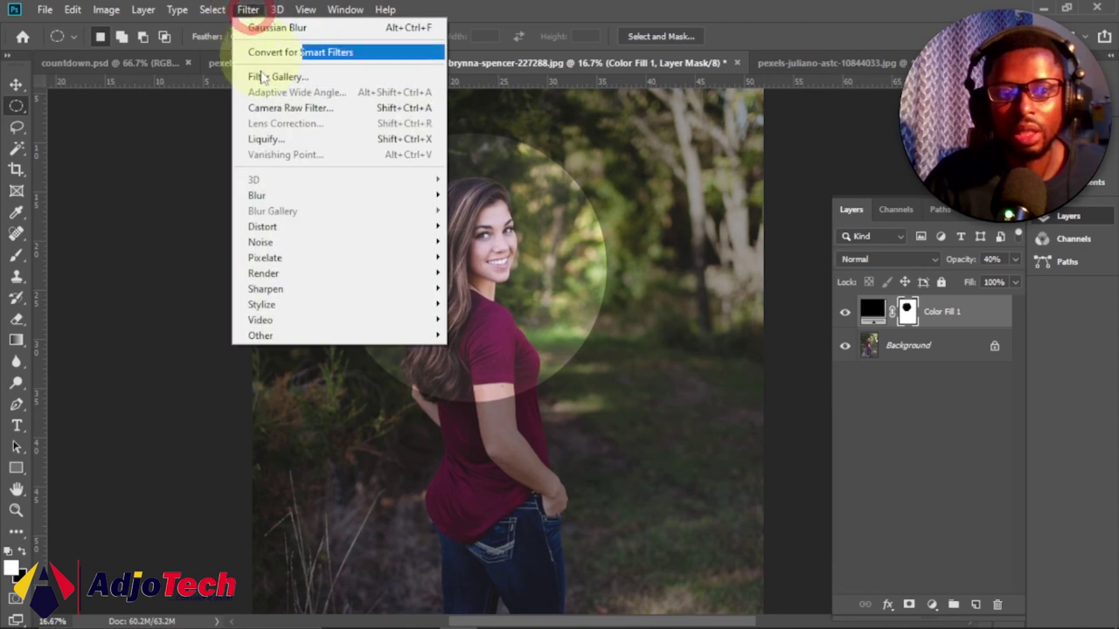
mouse_move(280, 194)
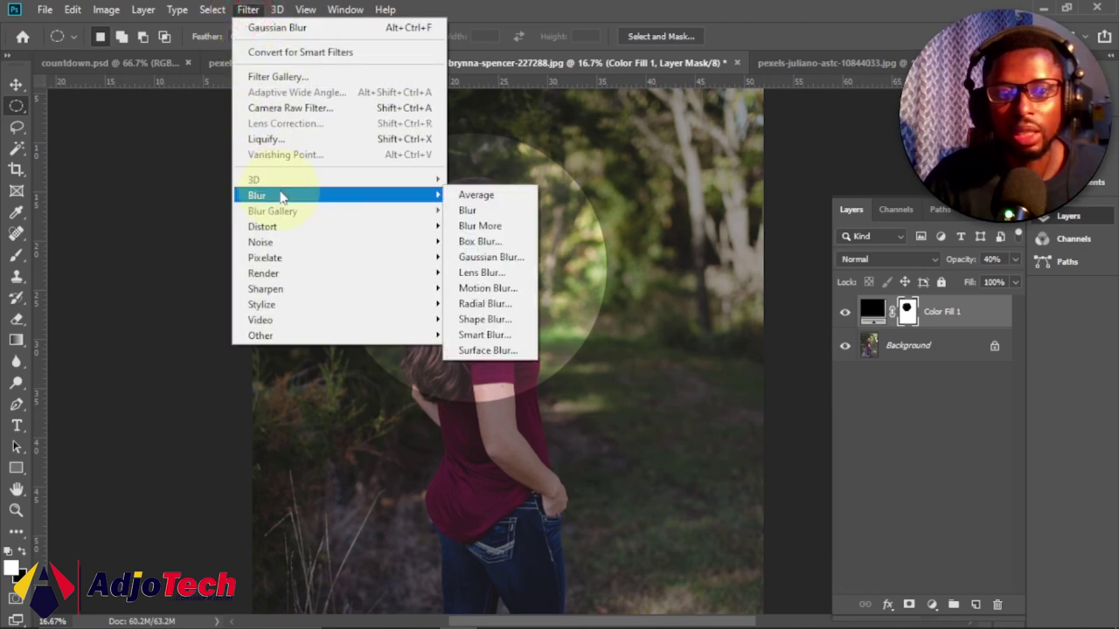
left_click(504, 264)
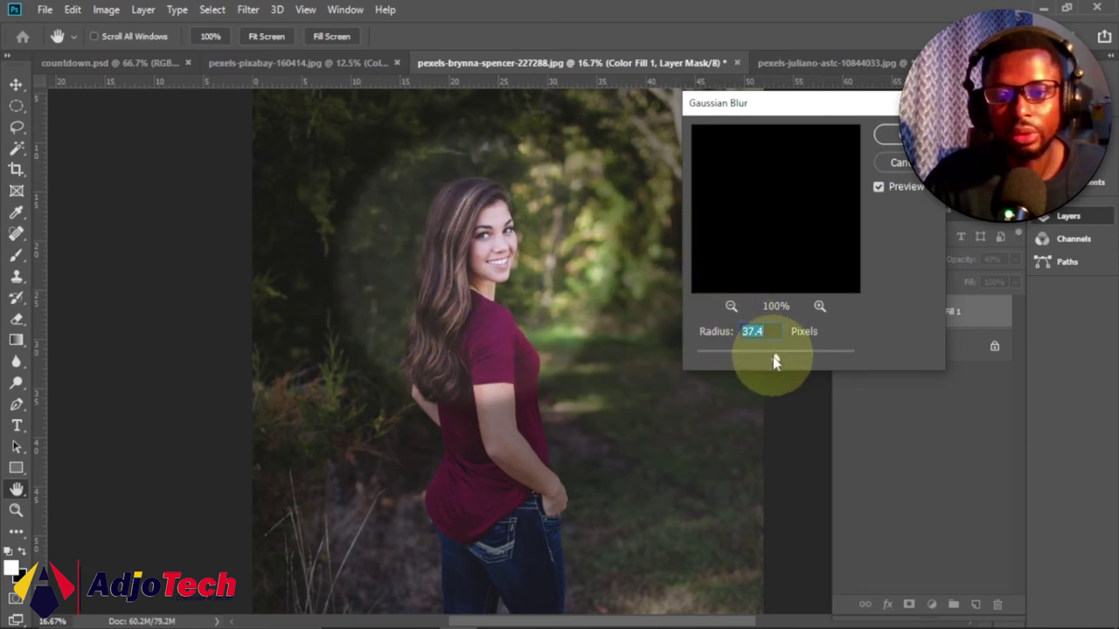
left_click_drag(774, 360, 801, 358)
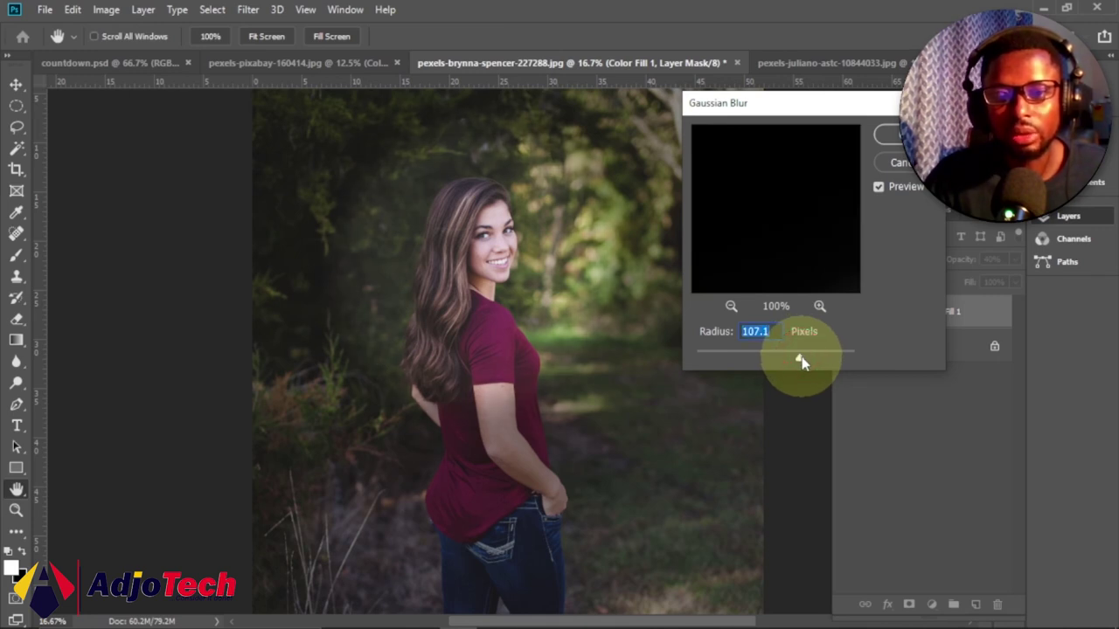
left_click_drag(801, 360, 732, 360)
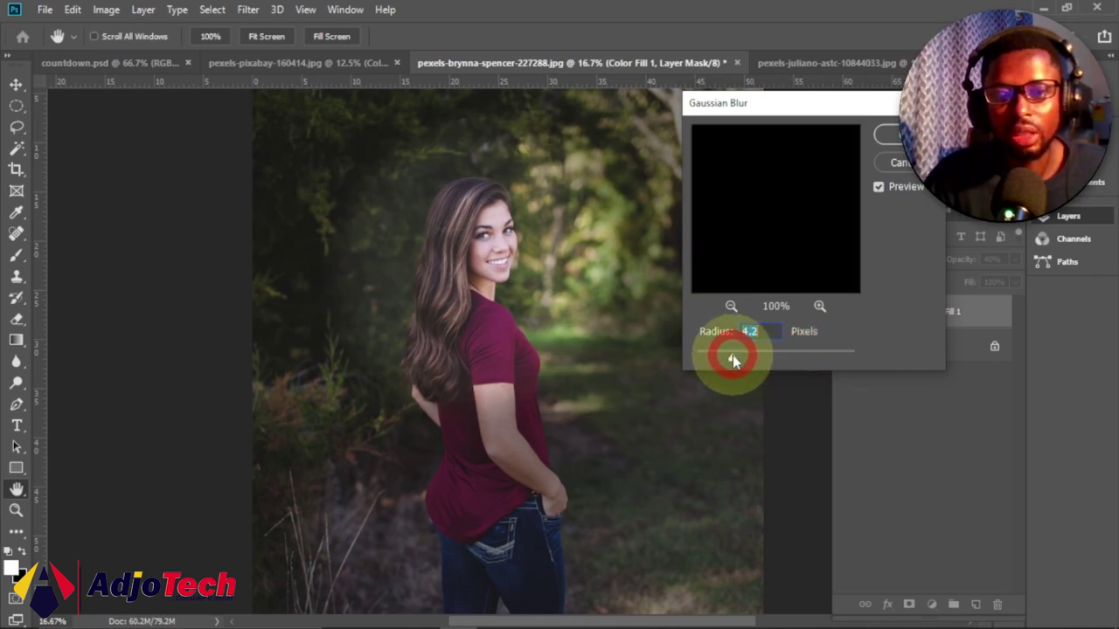